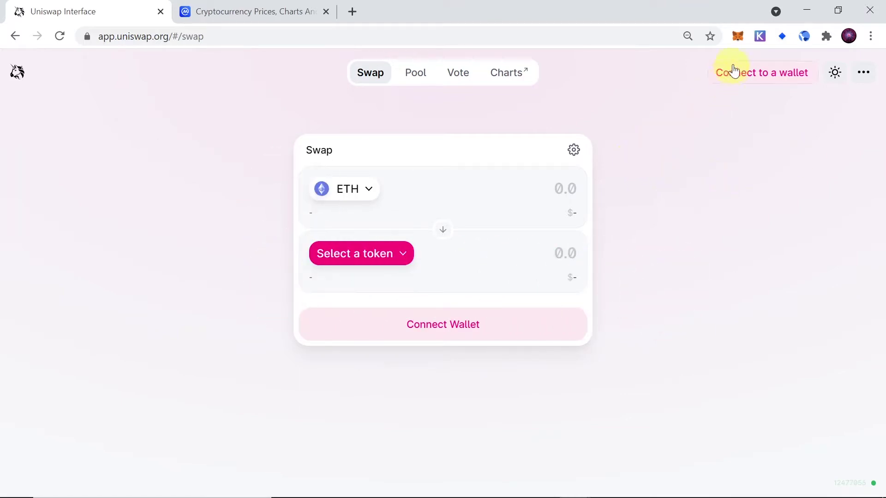
- Check the MetaMask wallet's 0.1024 ETH balance on Ethereum Mainnet
{"action": "left_click", "coordinate": [739, 36]}
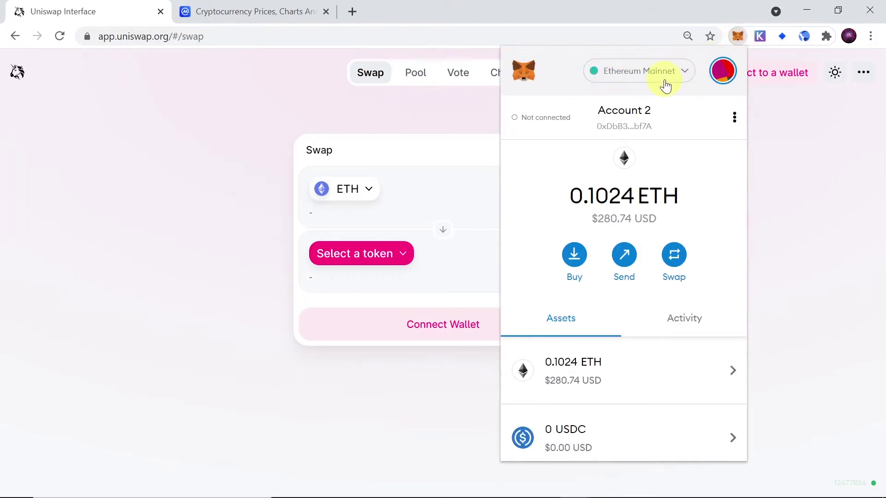
- Connect the MetaMask account to Uniswap and approve the connection
{"action": "left_click", "coordinate": [774, 123]}
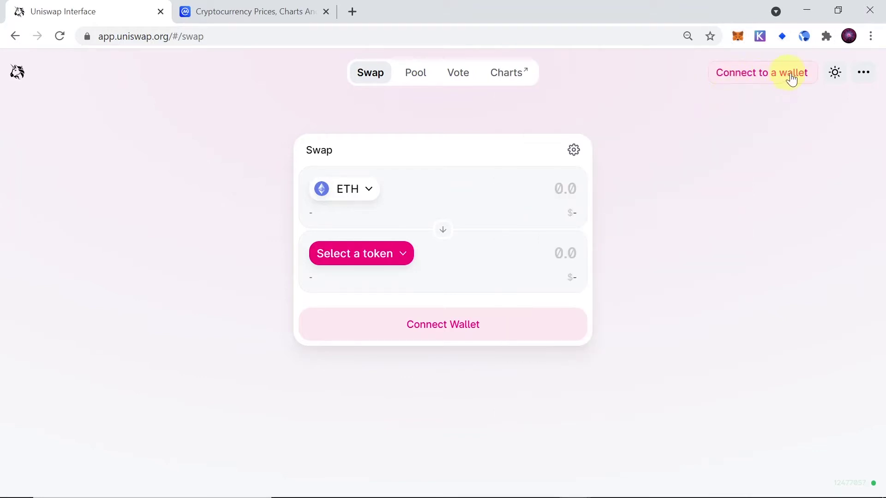
{"action": "left_click", "coordinate": [767, 72]}
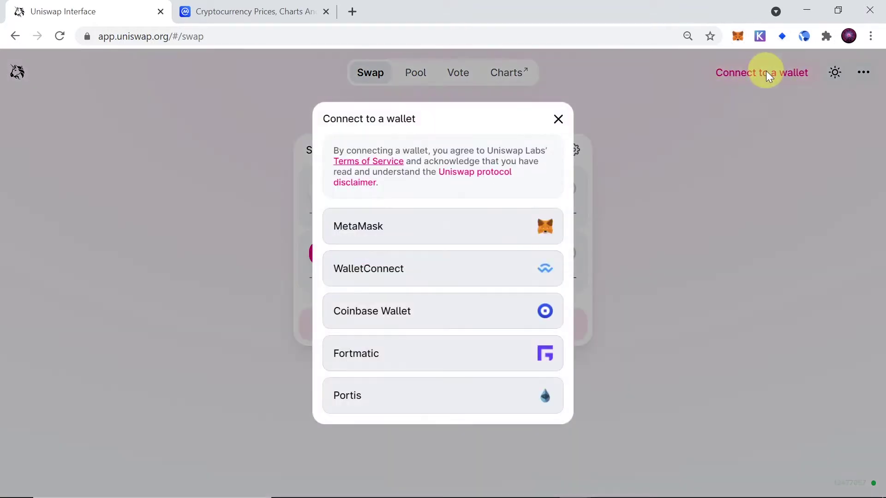
{"action": "left_click", "coordinate": [407, 229]}
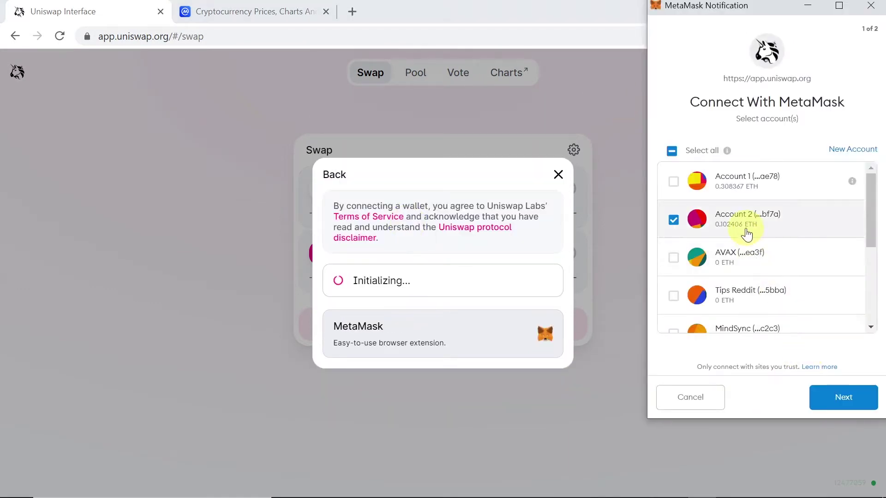
{"action": "left_click", "coordinate": [838, 400]}
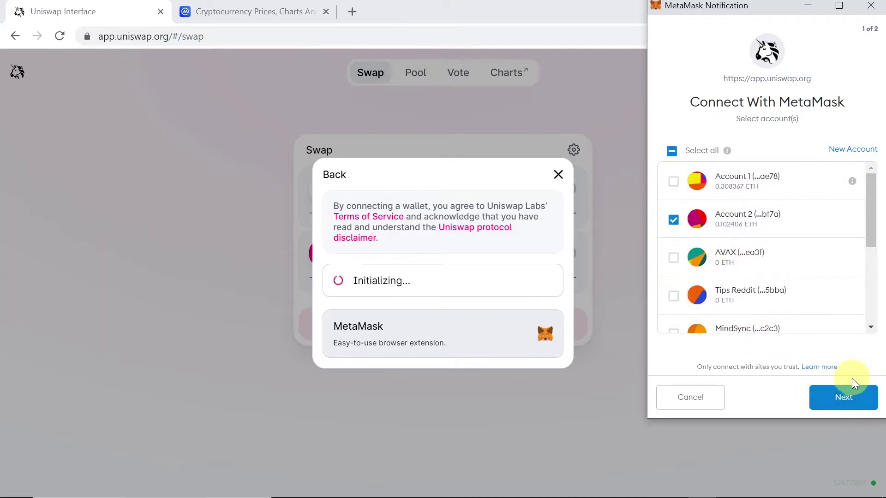
{"action": "left_click", "coordinate": [847, 399]}
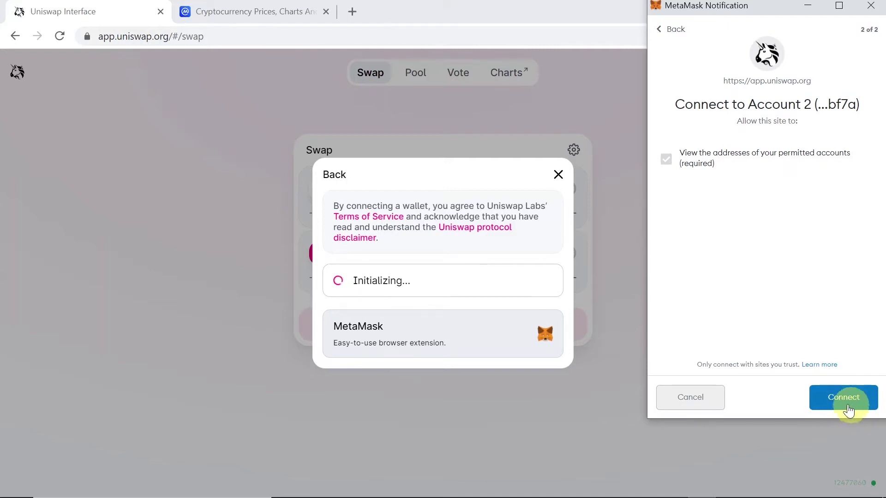
{"action": "left_click", "coordinate": [845, 402]}
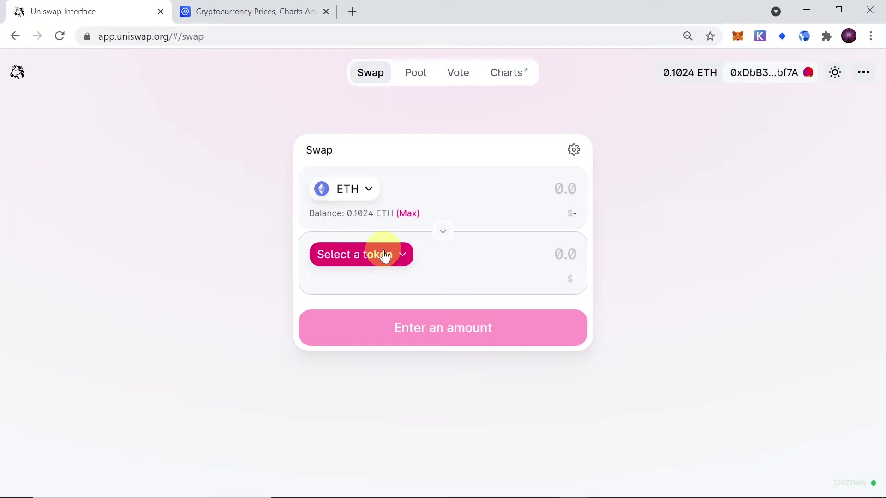
{"action": "left_click", "coordinate": [259, 14]}
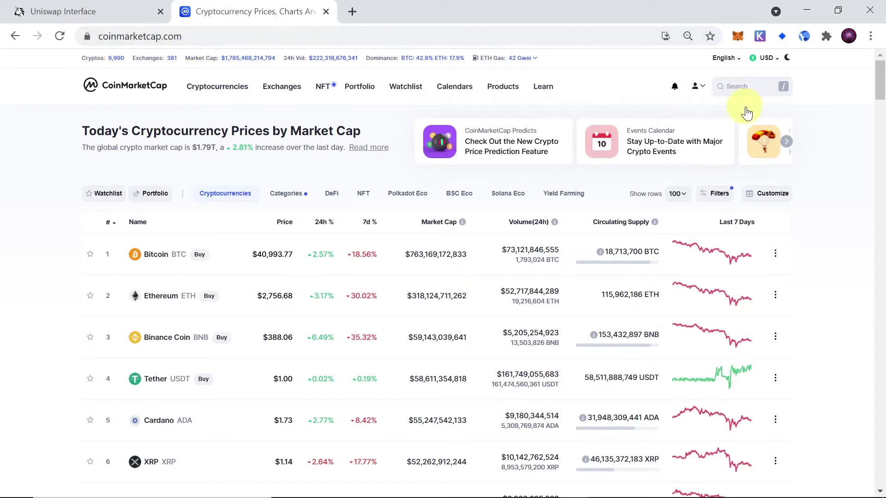
- Search CoinMarketCap for 'metis' and copy the Metis Ethereum contract address
{"action": "left_click", "coordinate": [747, 86]}
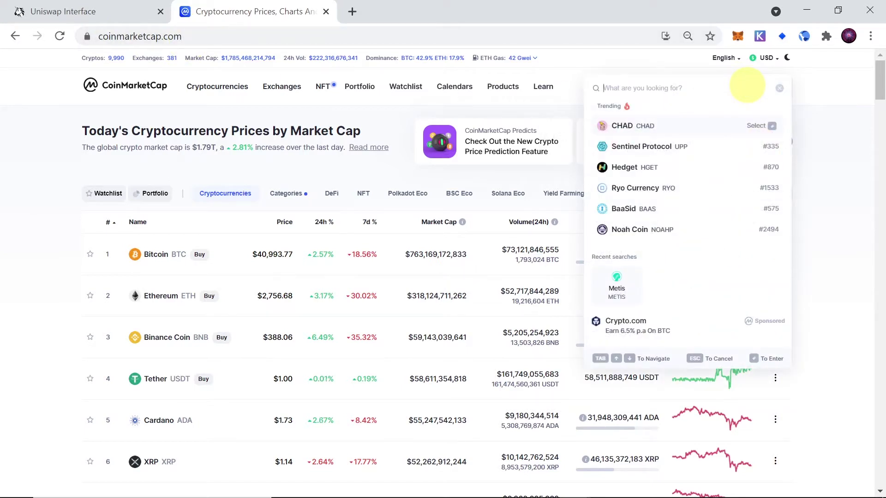
{"action": "type", "text": "metis"}
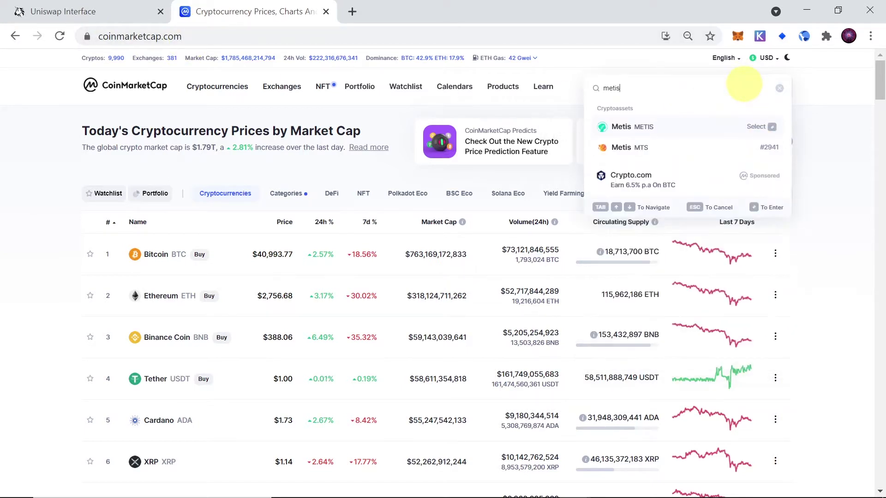
{"action": "left_click", "coordinate": [610, 133]}
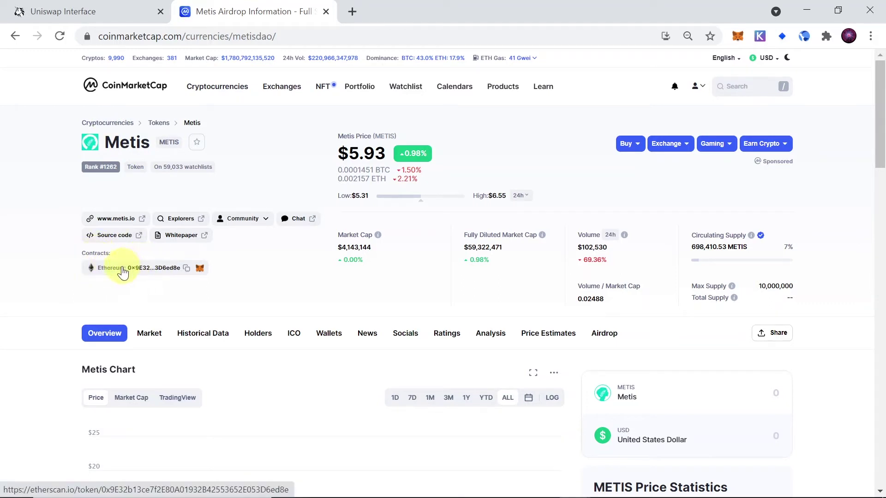
{"action": "left_click", "coordinate": [186, 269]}
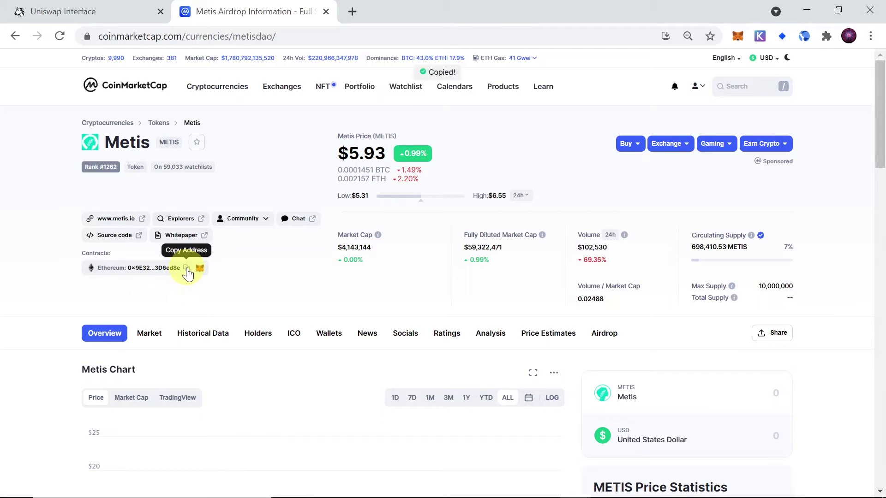
{"action": "left_click", "coordinate": [78, 13]}
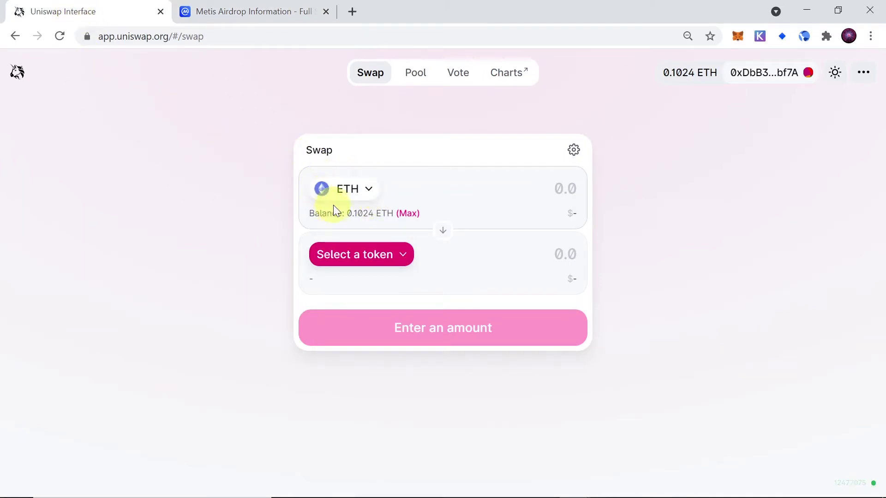
- Paste the Metis contract address as the token to receive and import Metis
{"action": "left_click", "coordinate": [367, 256]}
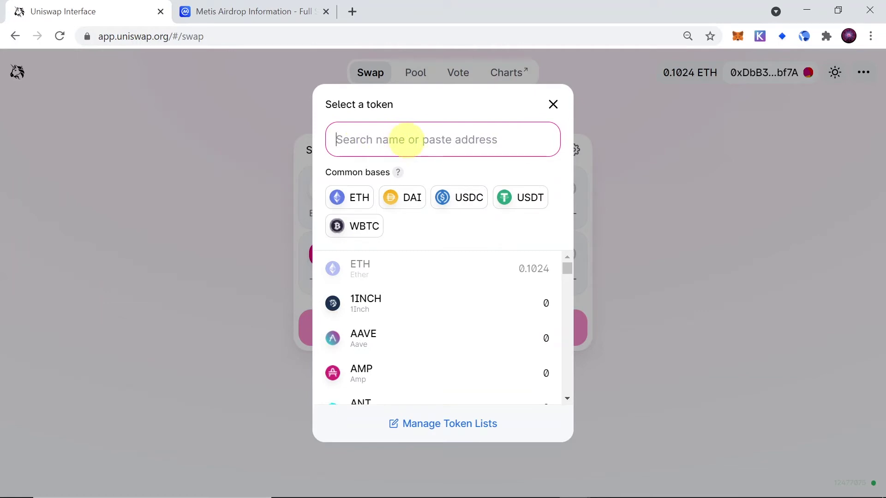
{"action": "key", "text": "ctrl+v"}
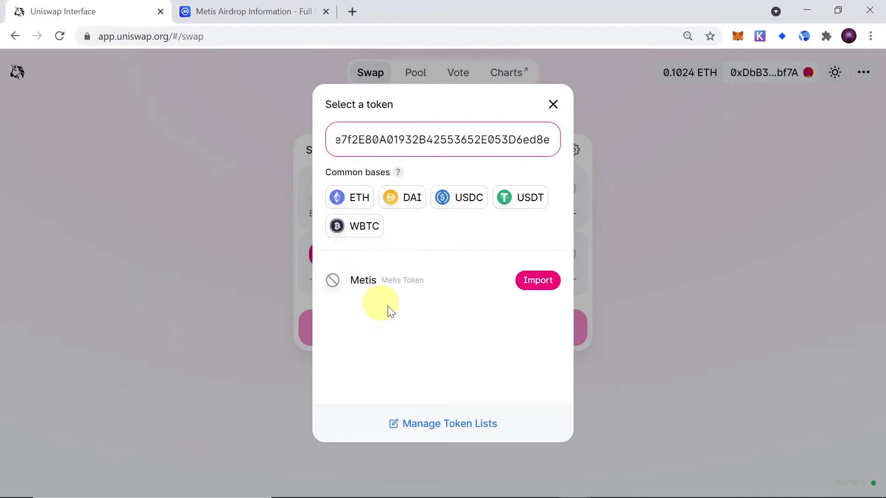
{"action": "left_click", "coordinate": [545, 286]}
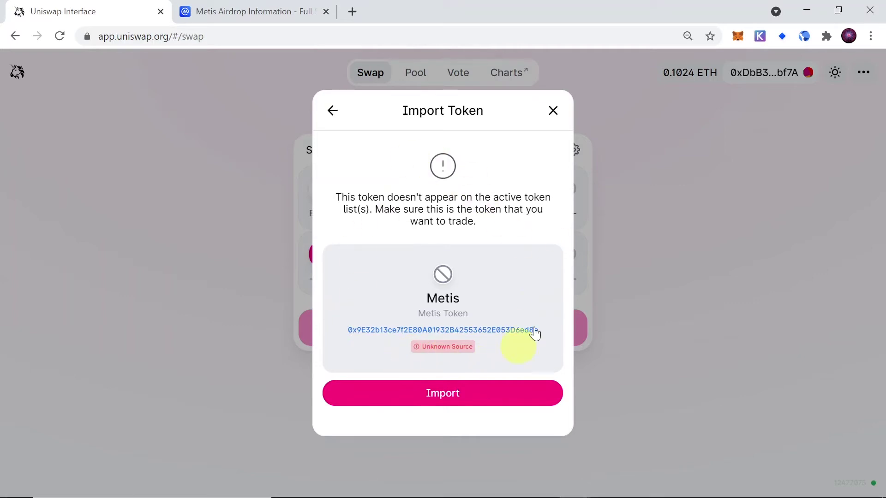
{"action": "left_click", "coordinate": [443, 393]}
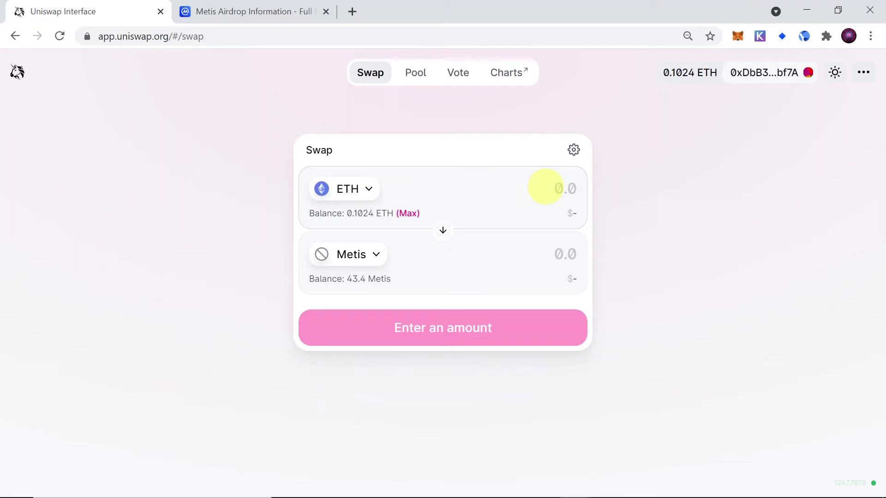
- Enter 0.05 ETH to swap for about 25.0107 Metis and confirm the swap
{"action": "left_click", "coordinate": [549, 254]}
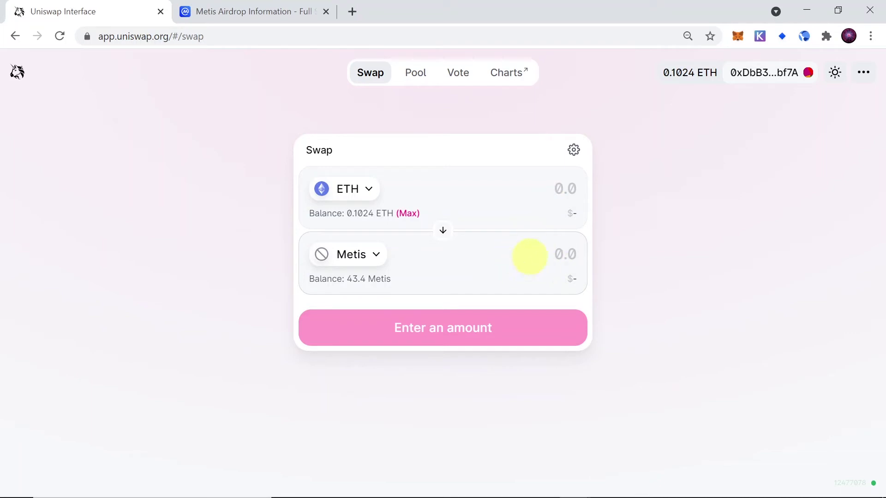
{"action": "left_click", "coordinate": [540, 189]}
{"action": "type", "text": "0.05"}
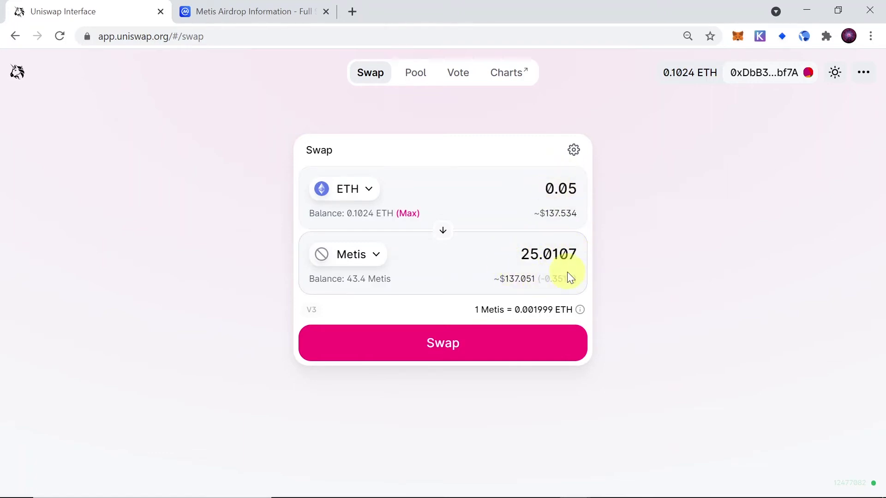
{"action": "left_click", "coordinate": [450, 350]}
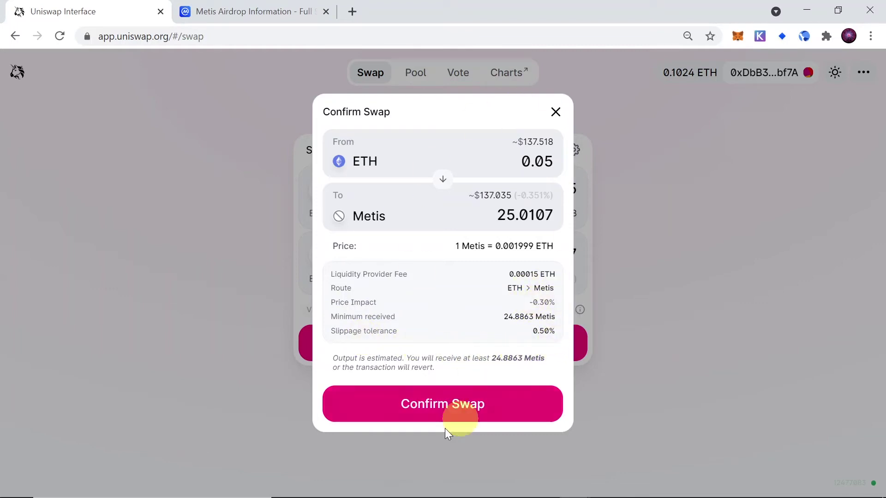
{"action": "left_click", "coordinate": [443, 407]}
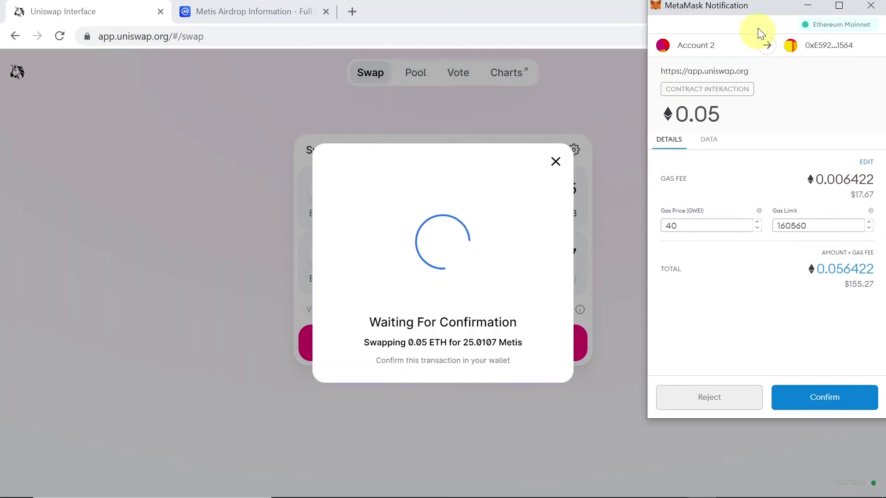
- Approve the 0.05 ETH to Metis swap transaction in MetaMask
{"action": "left_click_drag", "start_coordinate": [758, 12], "coordinate": [718, 34]}
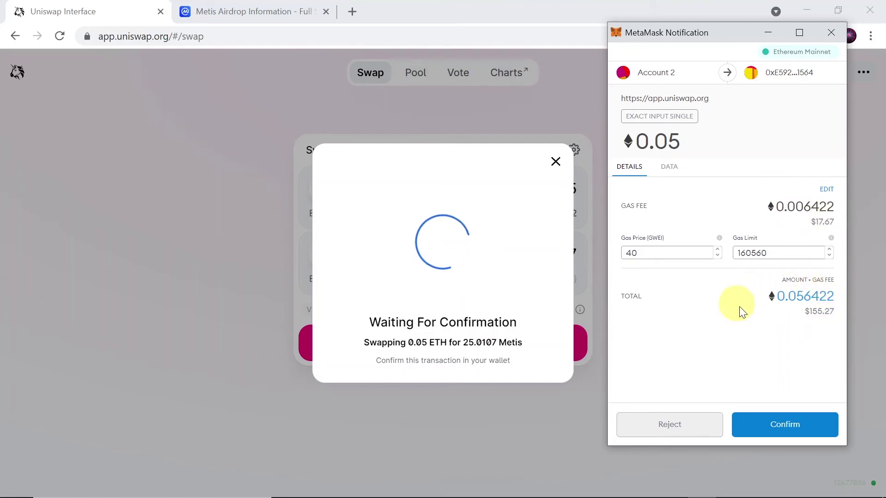
{"action": "left_click", "coordinate": [801, 434]}
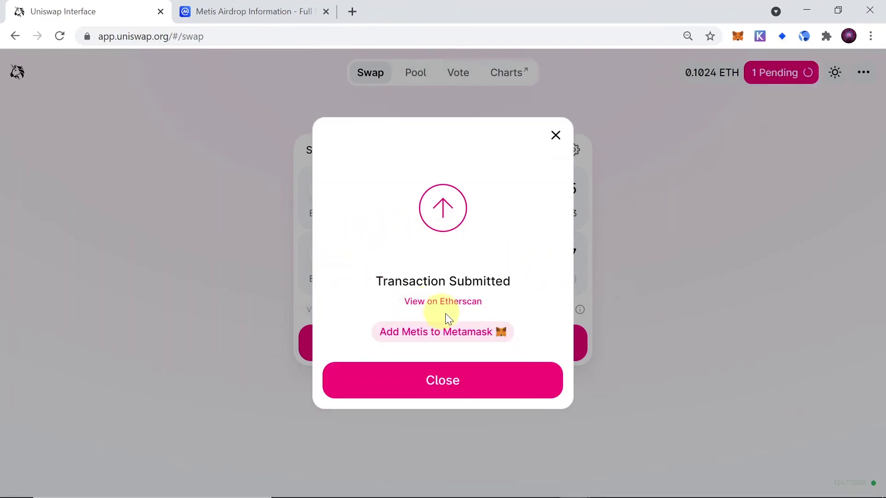
{"action": "left_click", "coordinate": [508, 388]}
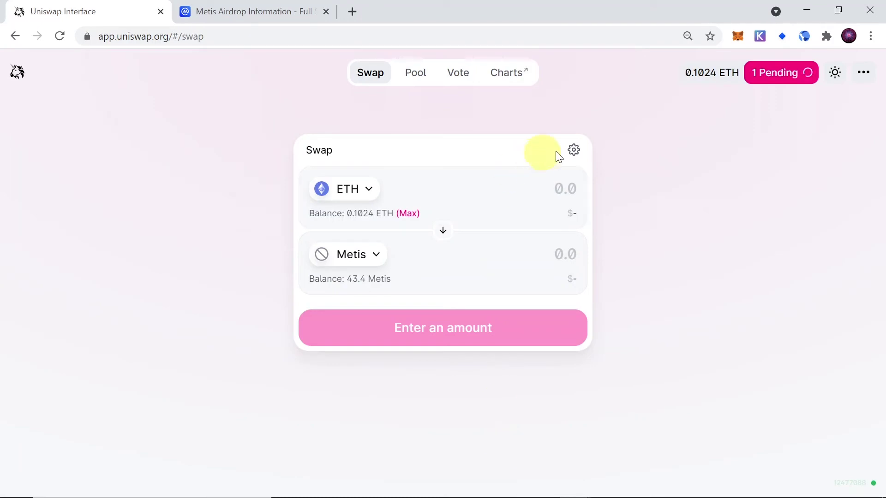
{"action": "left_click", "coordinate": [737, 36]}
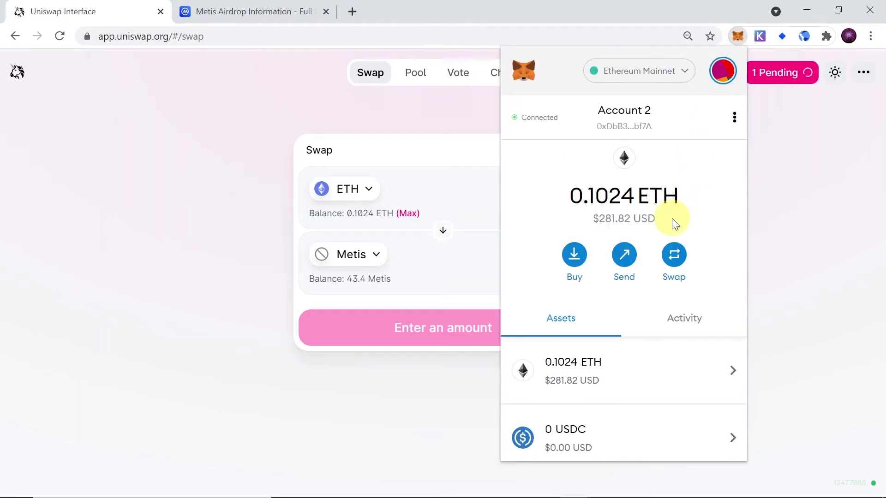
{"action": "scroll", "coordinate": [672, 221], "scroll_direction": "down", "scroll_amount": 3}
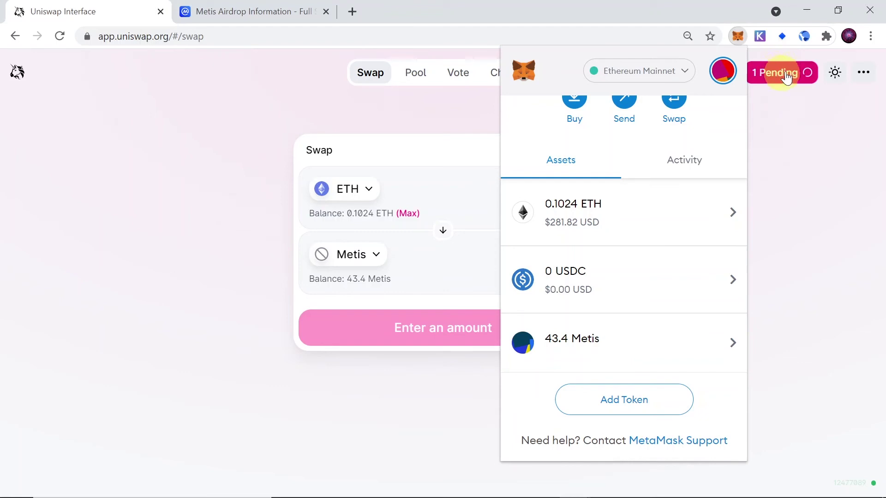
{"action": "left_click", "coordinate": [777, 174]}
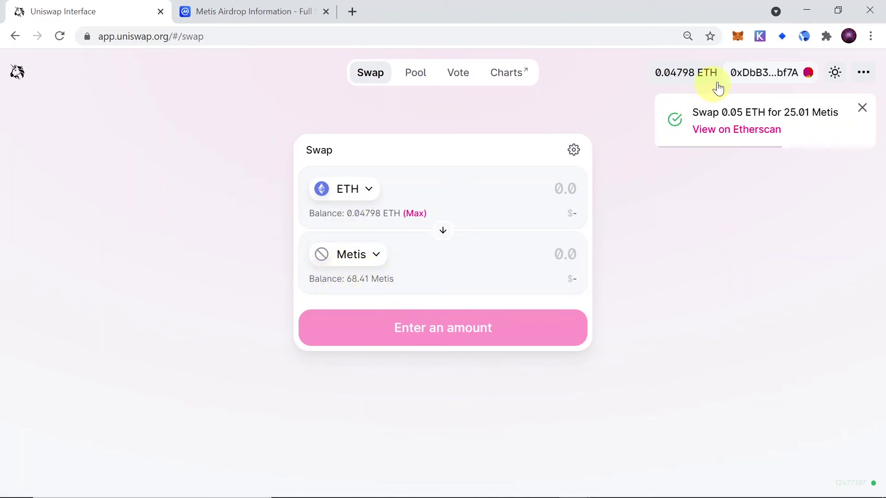
- Check MetaMask's Assets list for 0.048 ETH and about 68.41 Metis
{"action": "left_click", "coordinate": [738, 37]}
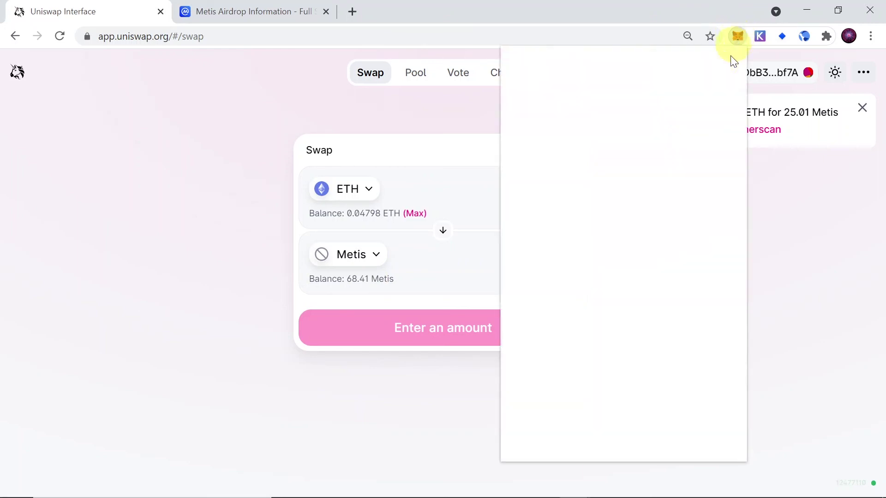
{"action": "scroll", "coordinate": [645, 237], "scroll_direction": "down", "scroll_amount": 3}
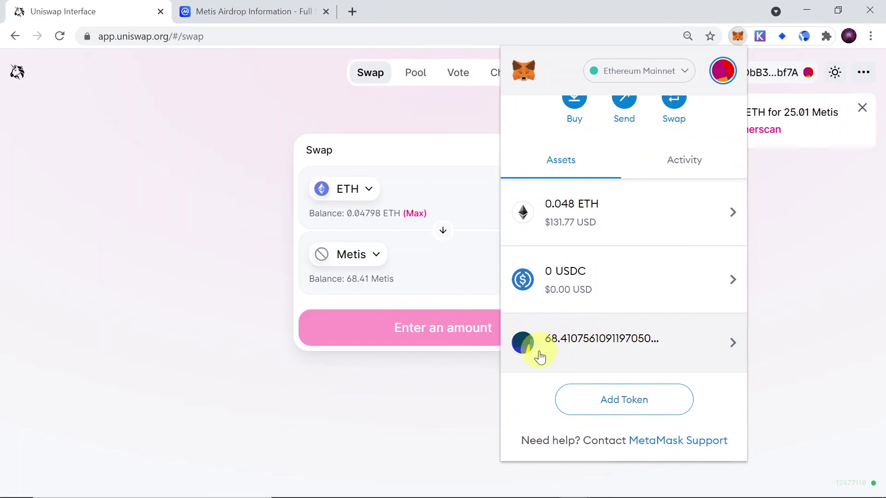
{"action": "left_click", "coordinate": [795, 279]}
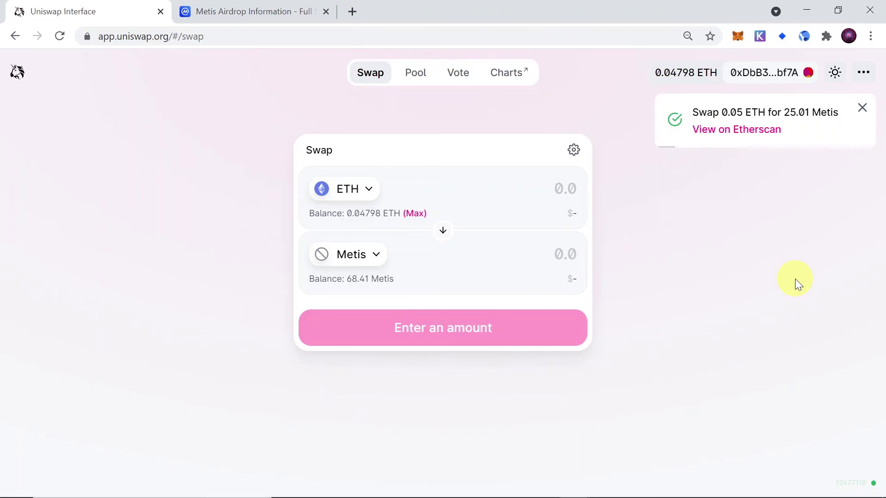